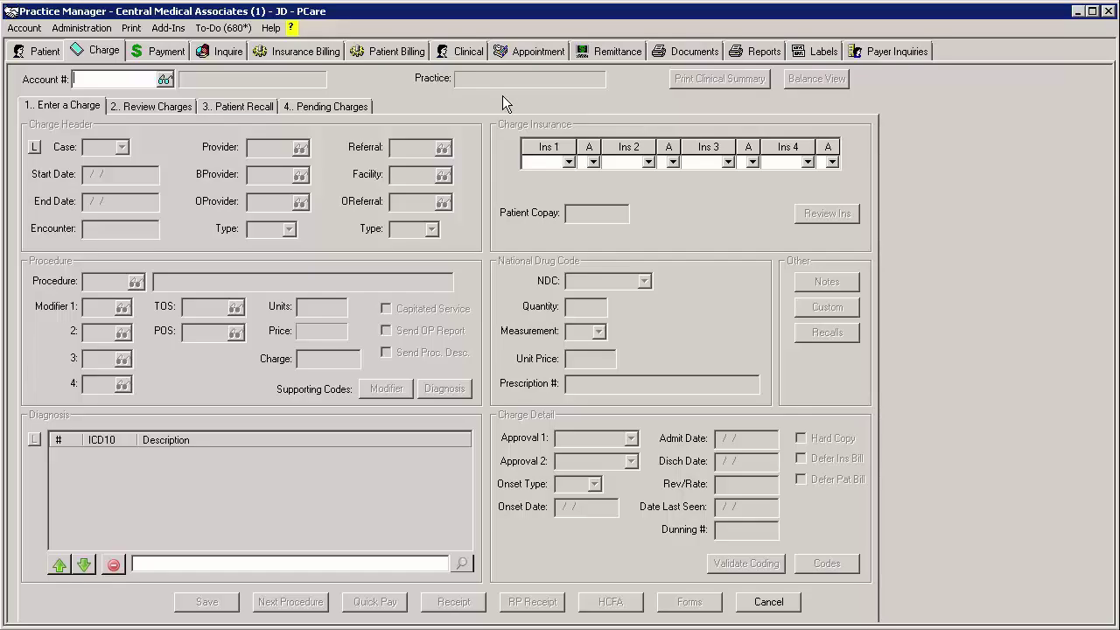
# Open appointment schedule maintenance and choose the JD provider's schedule for Central Medical Associates.
pyautogui.click(527, 52)
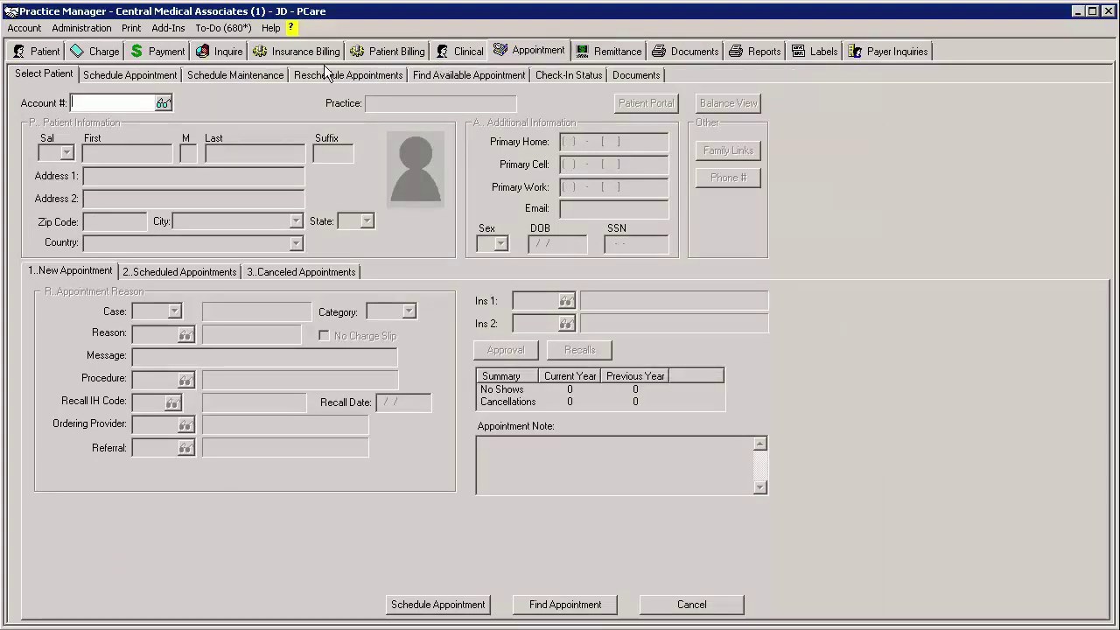
pyautogui.click(235, 75)
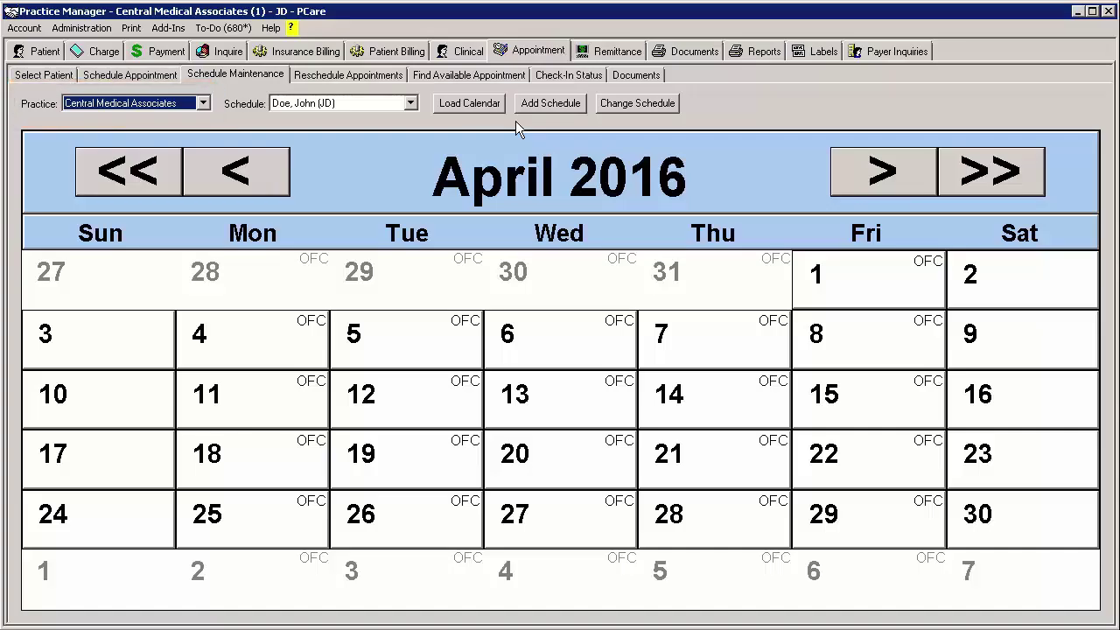
pyautogui.click(411, 105)
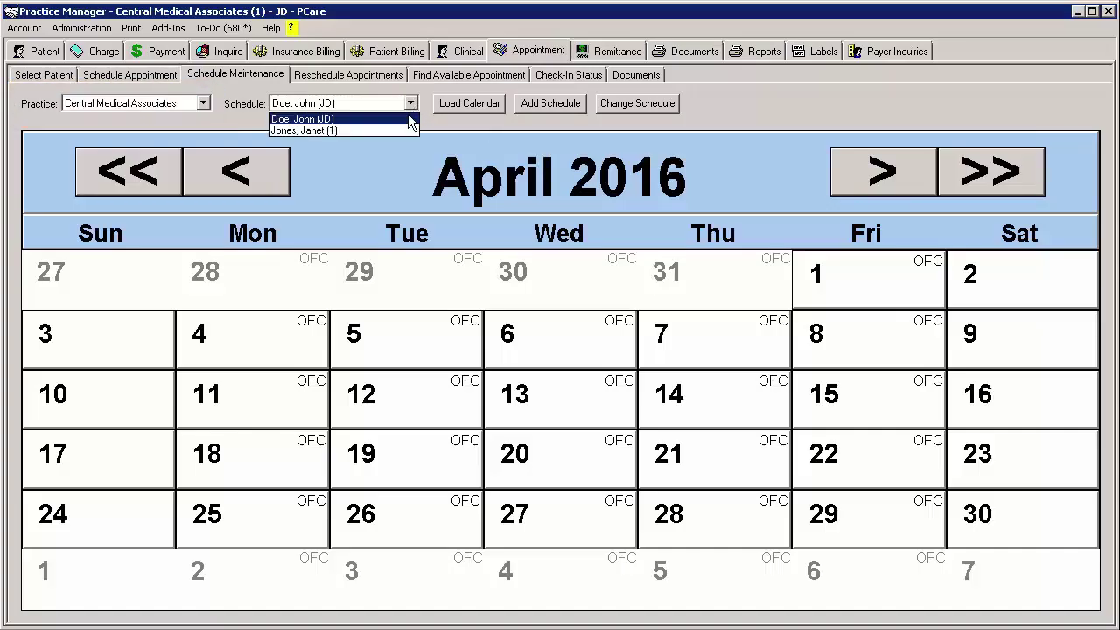
pyautogui.click(410, 120)
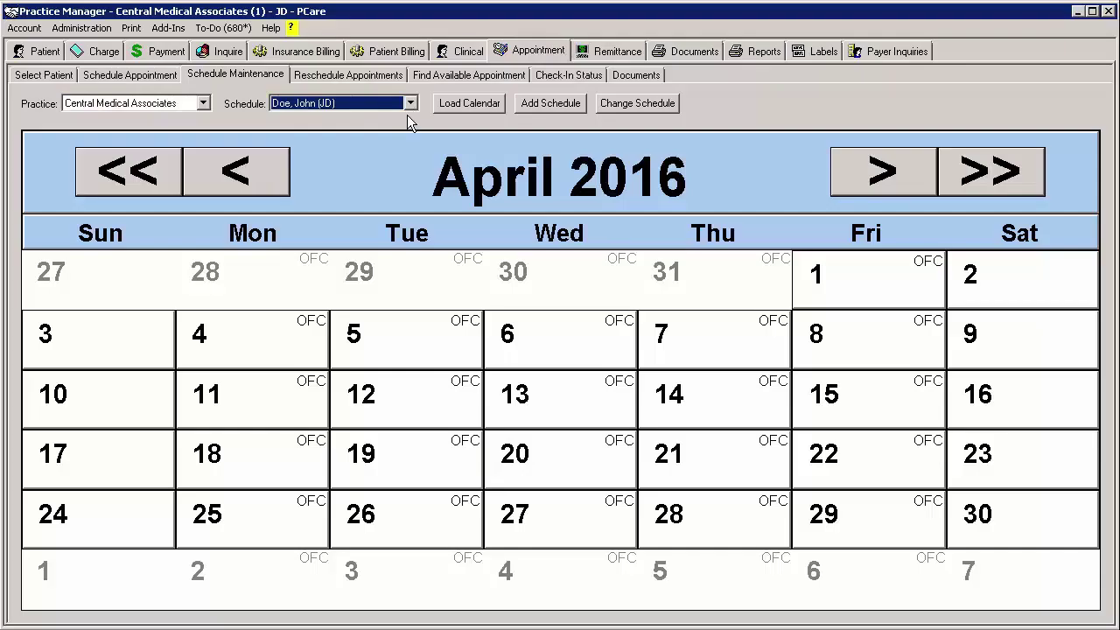
# Create a new OFC schedule from 8:00 AM with an end time of 4:00 PM, a 15-minute interval and 1 block.
pyautogui.click(546, 106)
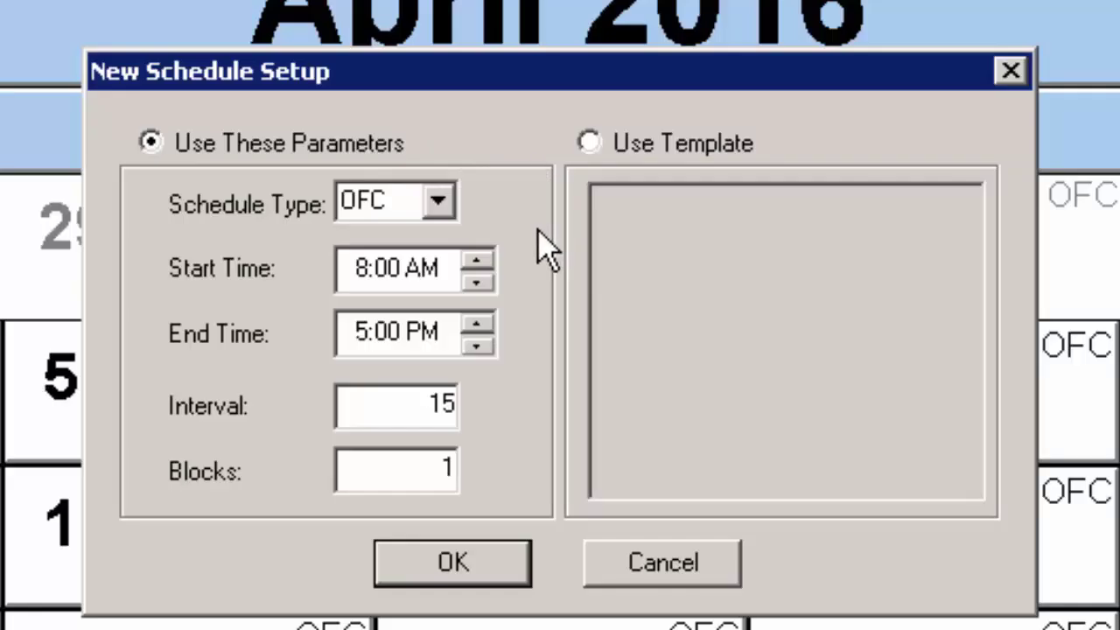
pyautogui.click(361, 338)
pyautogui.write('4')
pyautogui.click(438, 564)
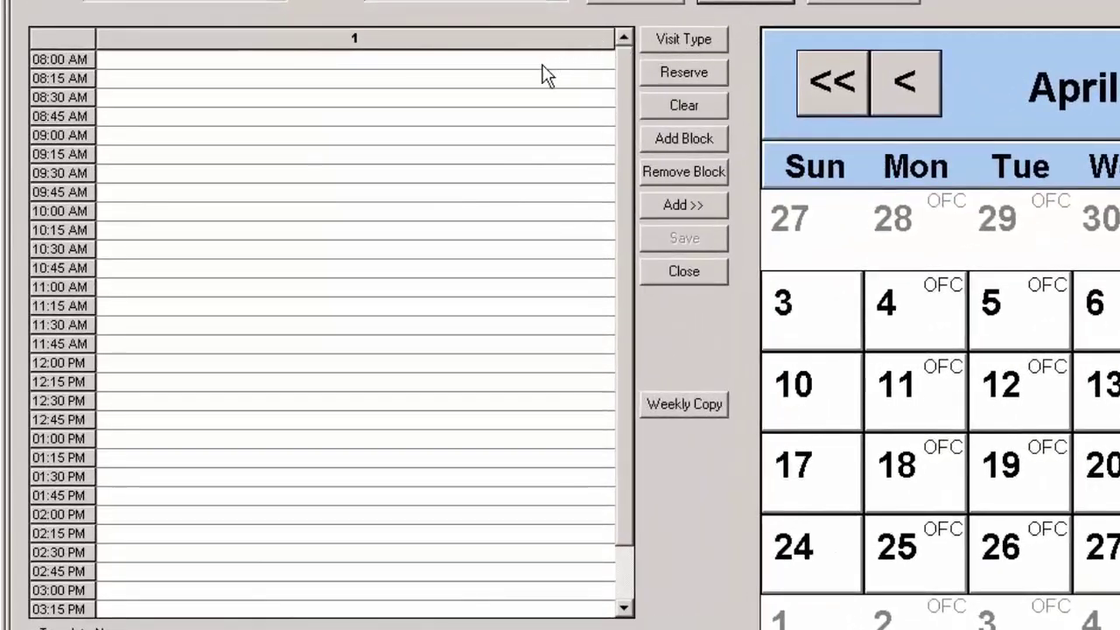
# Assign the Office visit type to the 8:00 AM through 9:45 AM time slots.
pyautogui.moveTo(542, 77); pyautogui.dragTo(546, 201)
pyautogui.click(666, 41)
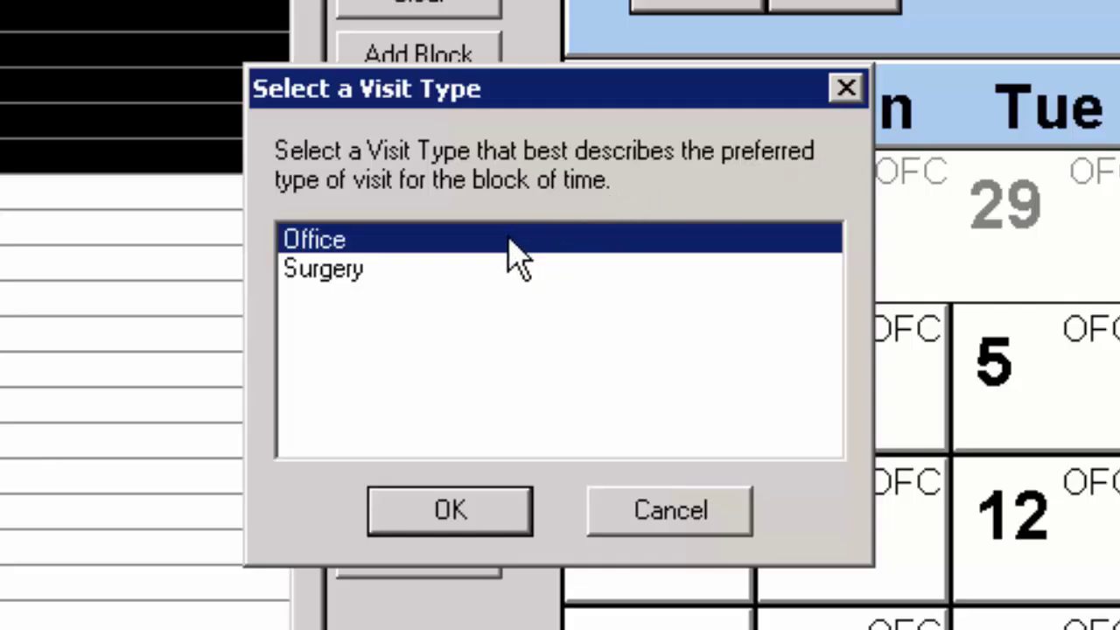
pyautogui.click(451, 515)
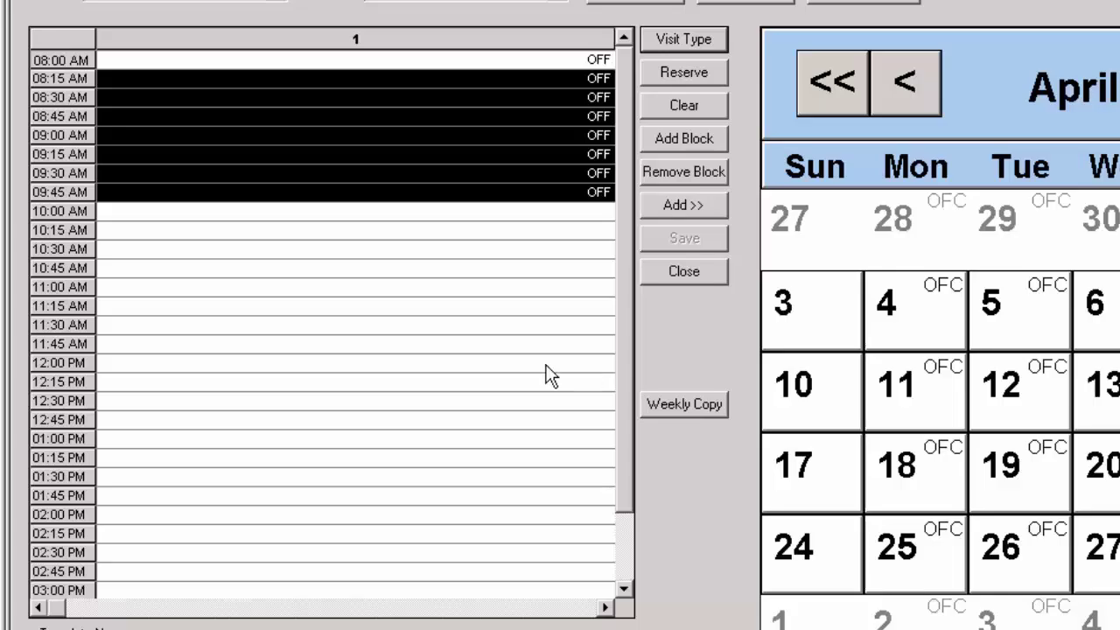
# Reserve the 12:00 PM through 12:45 PM time slots with the reason Lunch.
pyautogui.moveTo(218, 361); pyautogui.dragTo(210, 421)
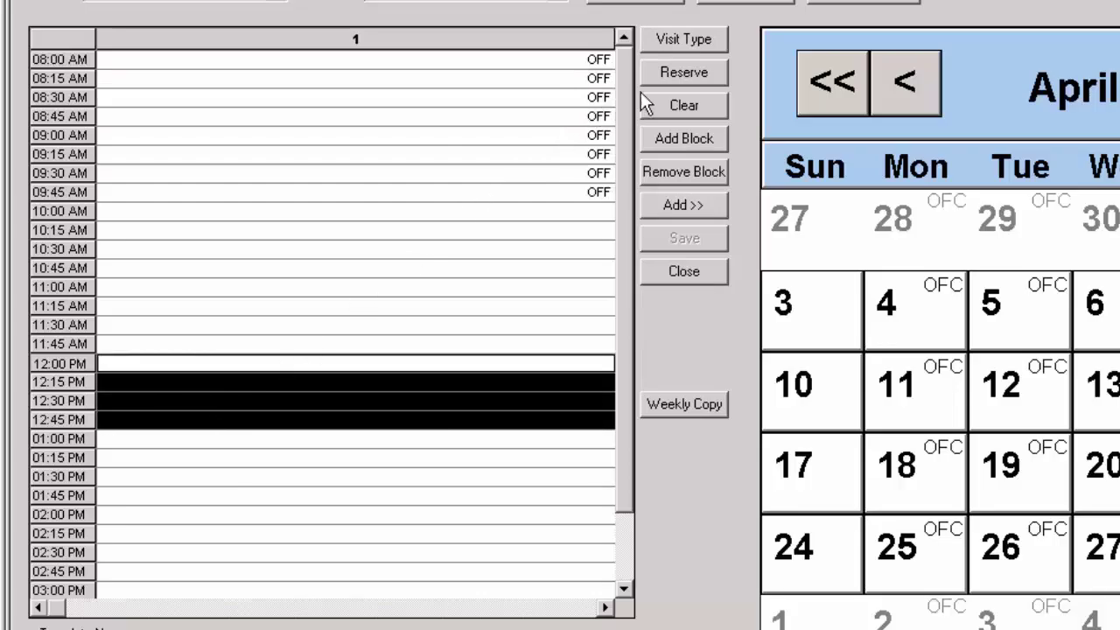
pyautogui.click(682, 73)
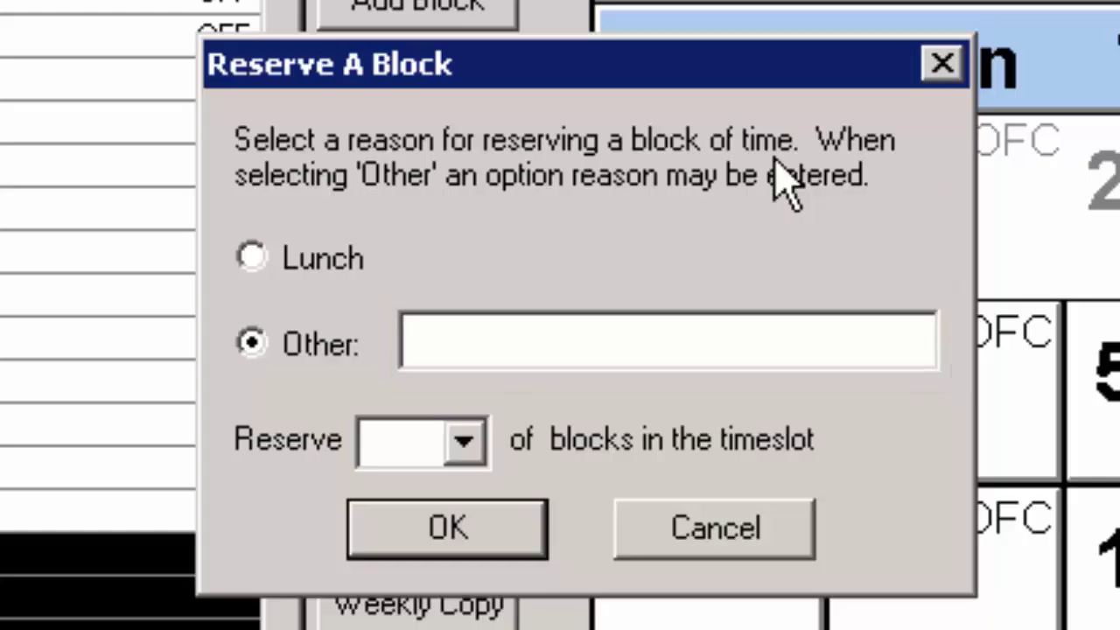
pyautogui.click(331, 259)
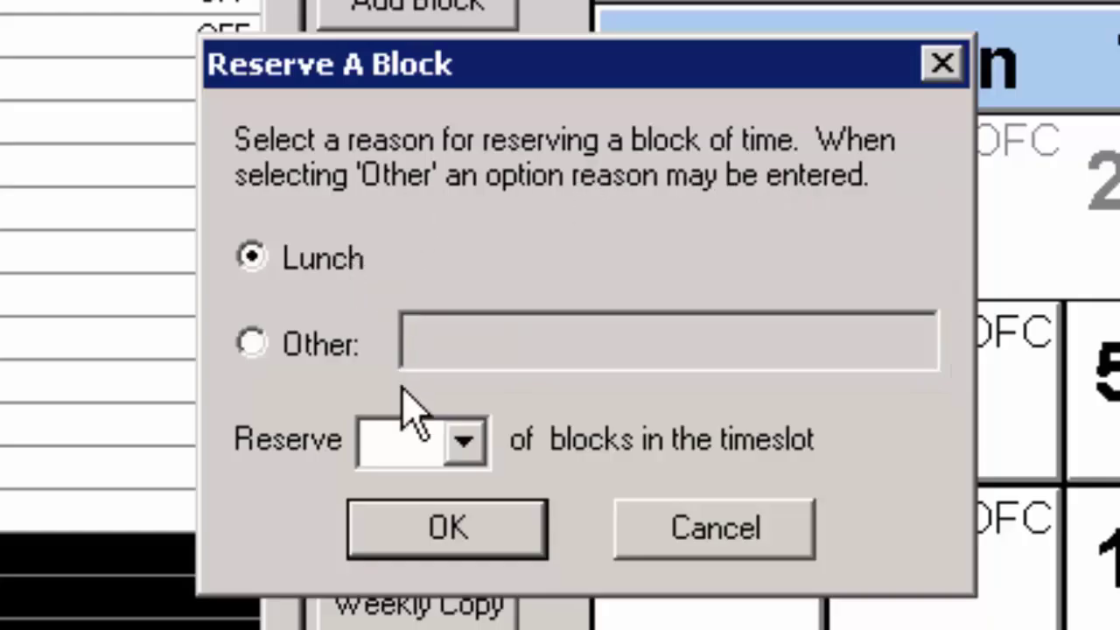
pyautogui.click(427, 540)
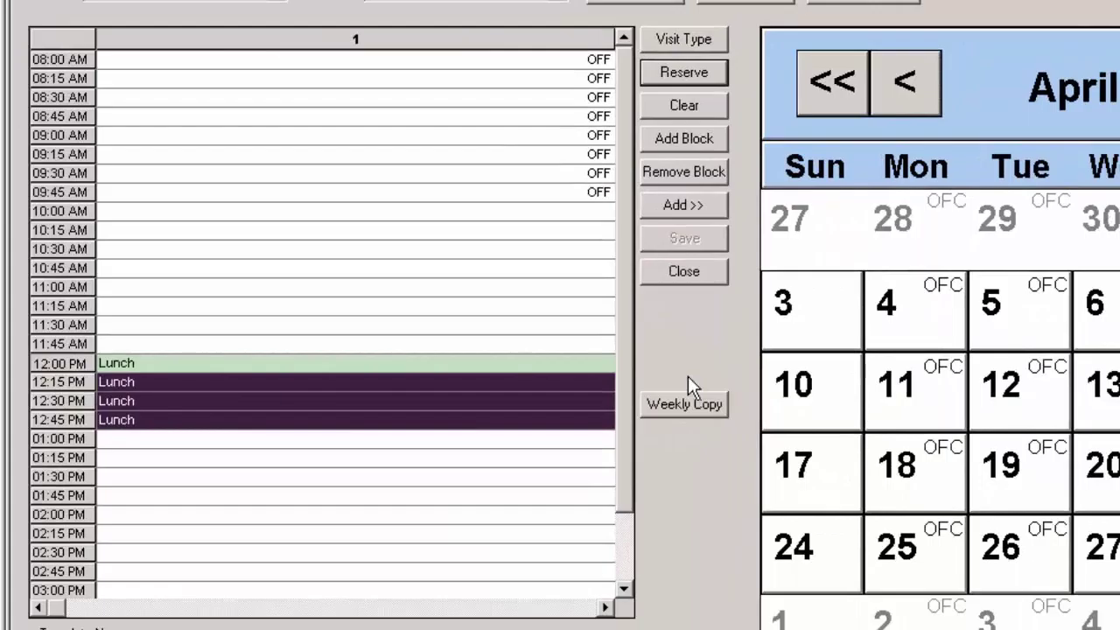
# Clear the visit type from the 8:00 AM through 9:45 AM time slots.
pyautogui.moveTo(605, 192); pyautogui.dragTo(605, 42)
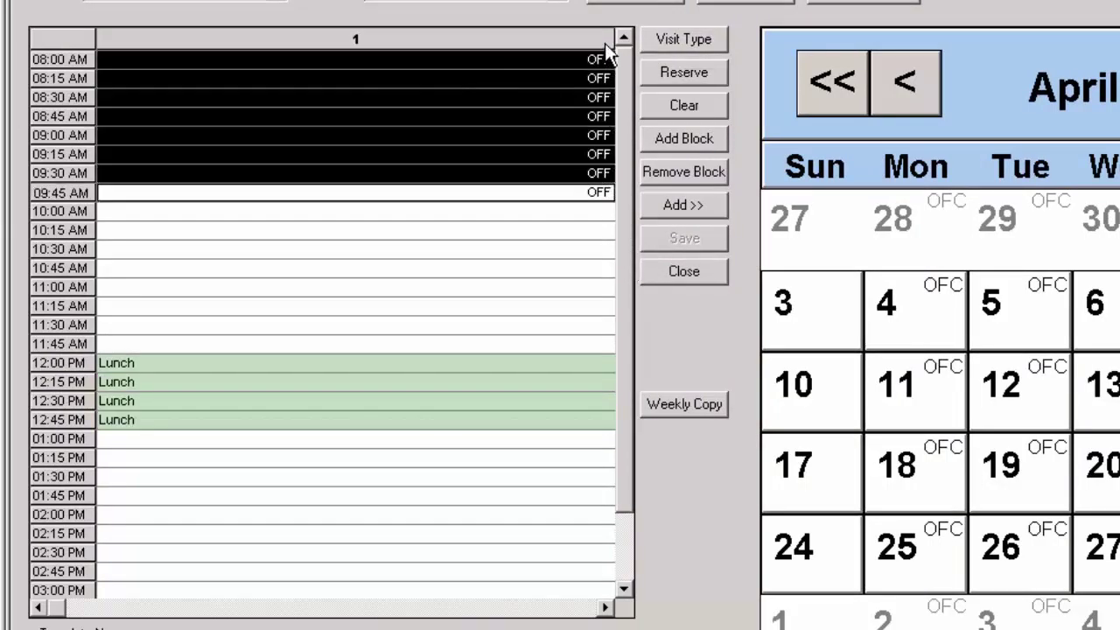
pyautogui.click(682, 117)
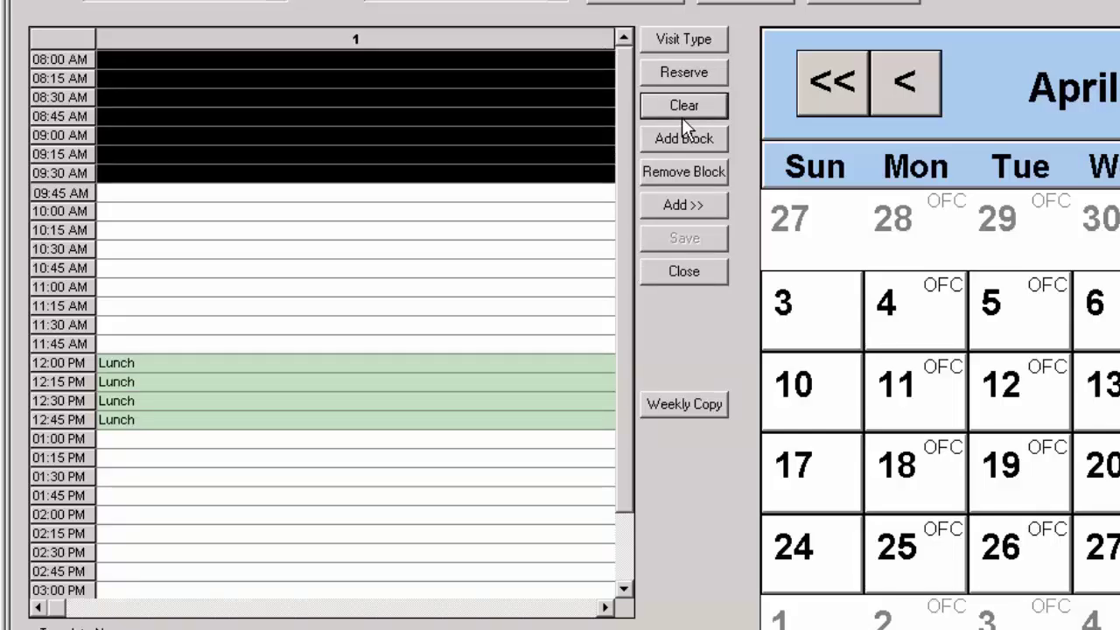
# Add a second block to the 9:45 AM through 11:45 AM time slots and remove that block again.
pyautogui.click(444, 191)
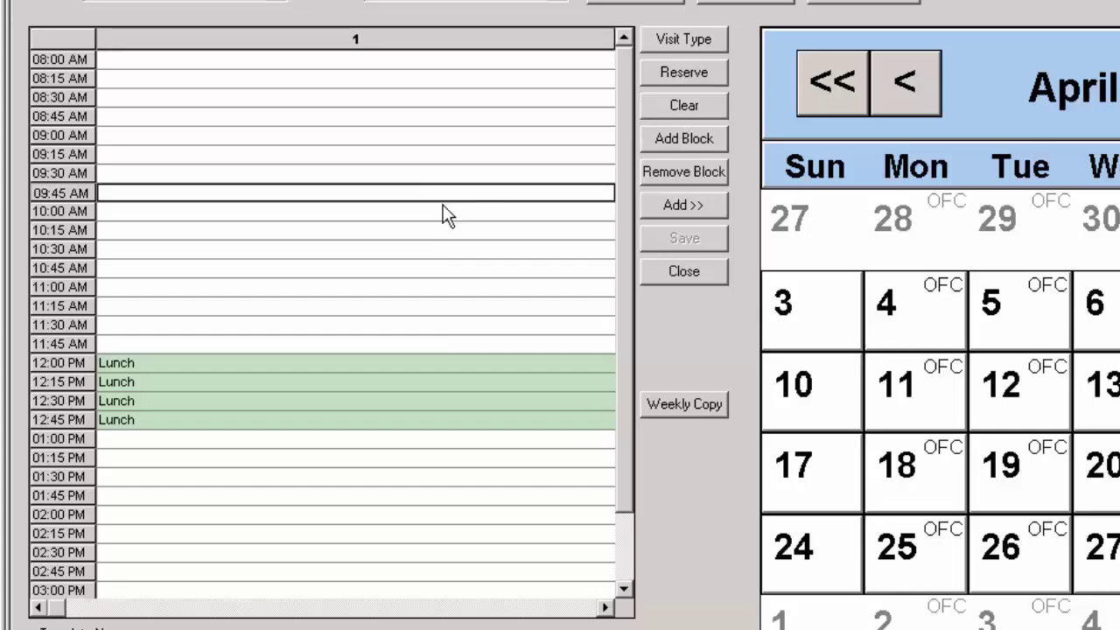
pyautogui.moveTo(443, 212); pyautogui.dragTo(444, 343)
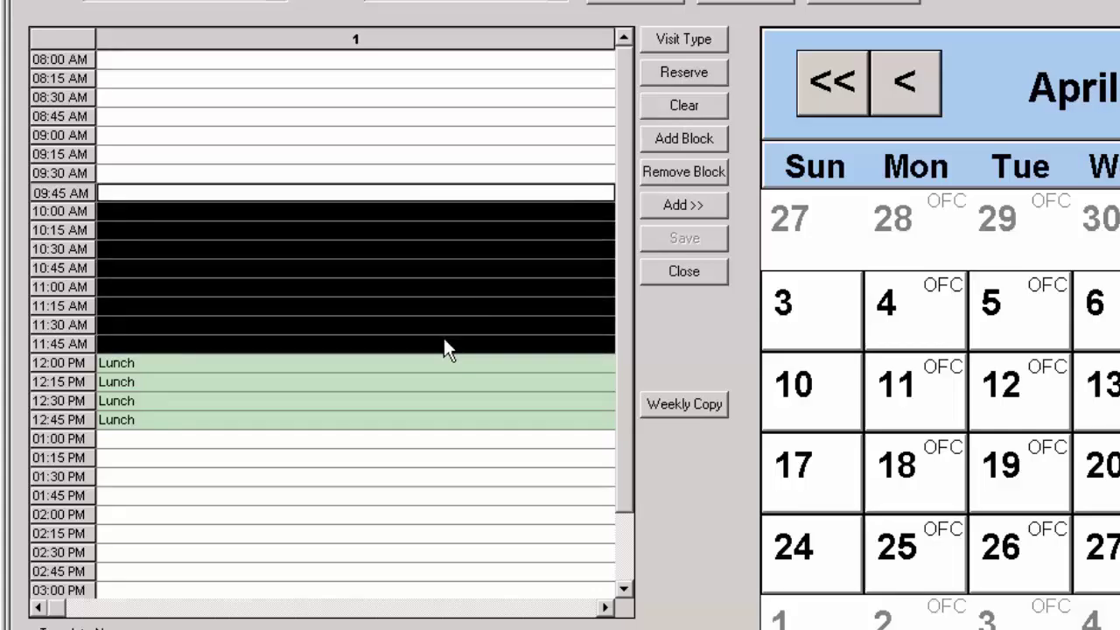
pyautogui.click(655, 146)
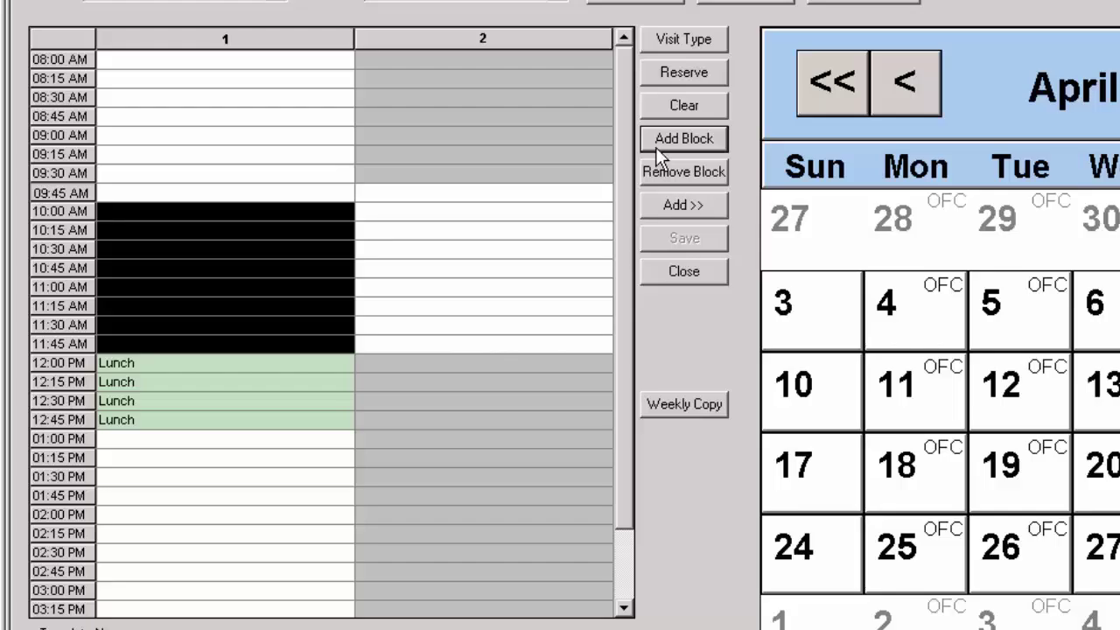
pyautogui.moveTo(490, 192); pyautogui.dragTo(489, 350)
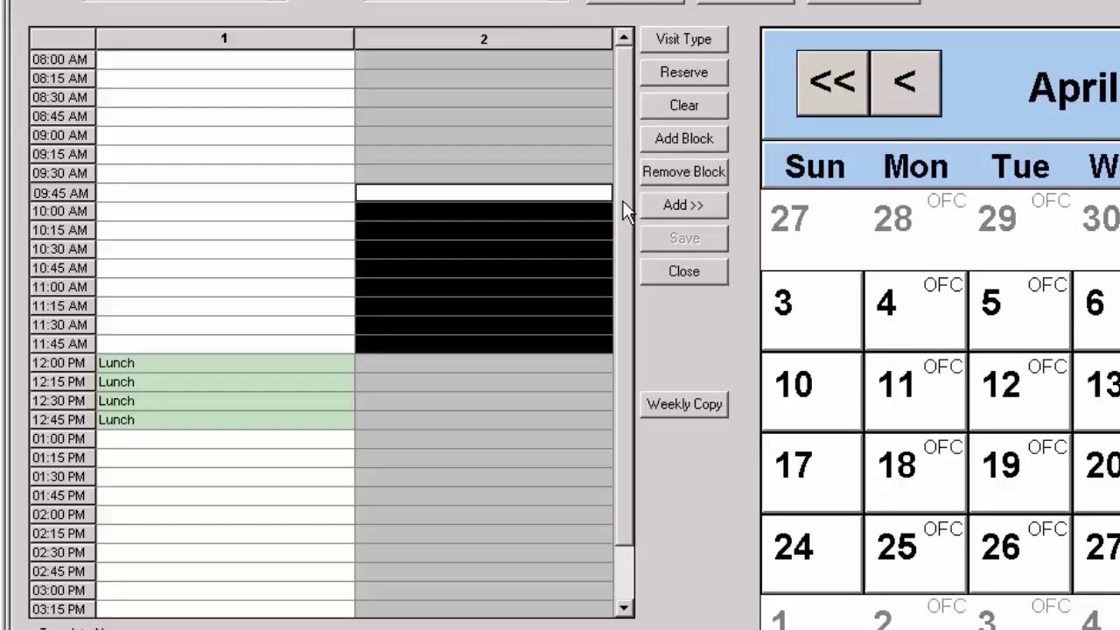
pyautogui.click(663, 179)
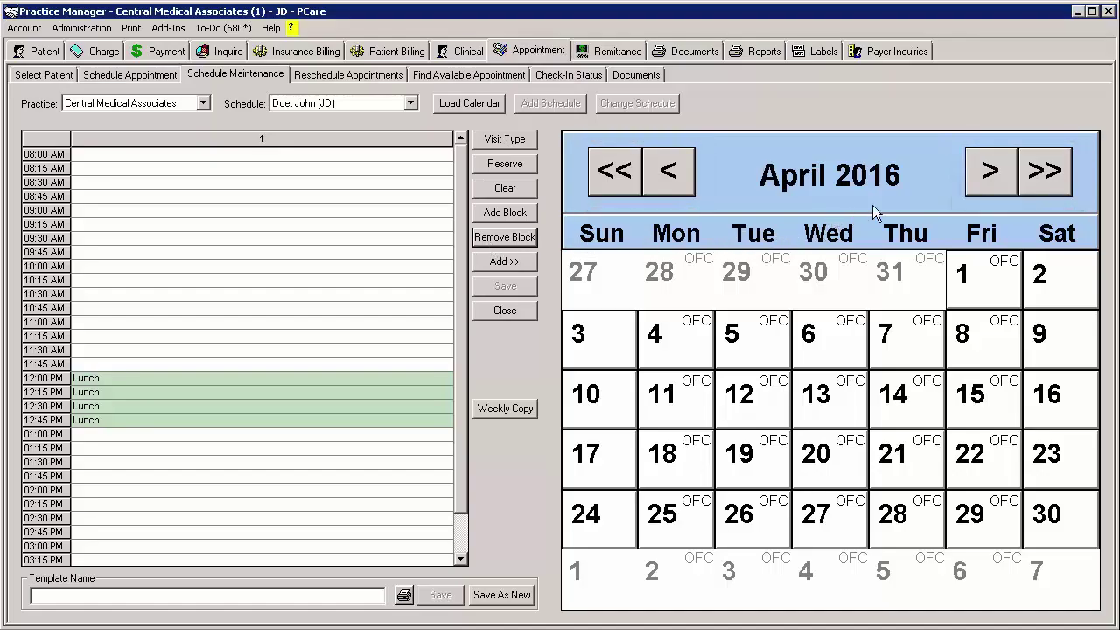
# Browse the schedule calendar forward and back by month and by year, ending at April 2016.
pyautogui.click(989, 172)
pyautogui.click(989, 172)
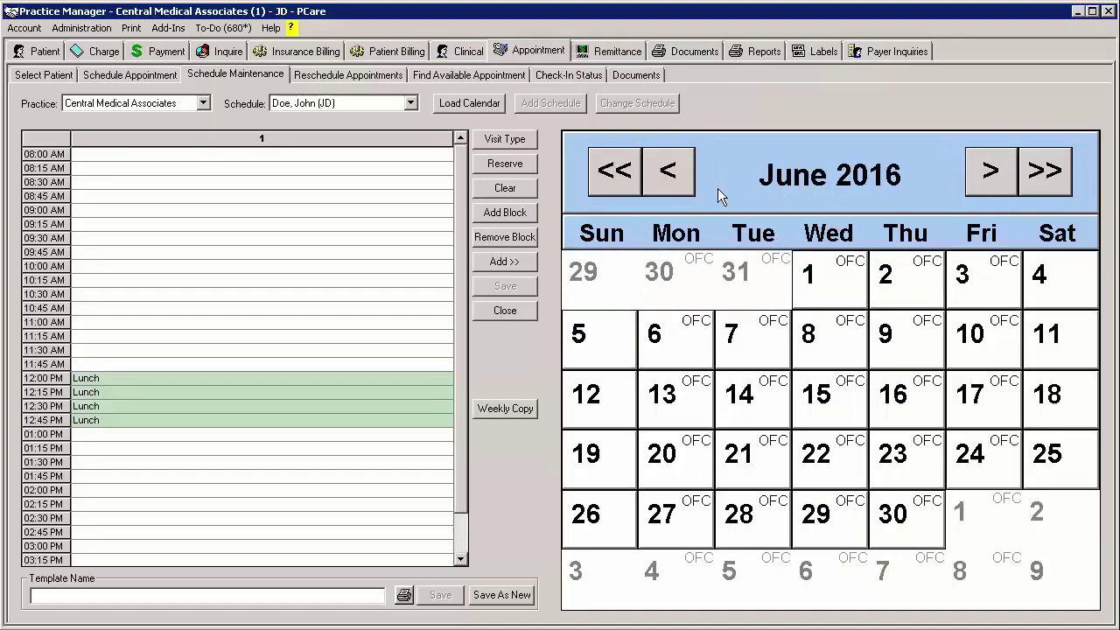
pyautogui.click(674, 175)
pyautogui.click(678, 188)
pyautogui.click(613, 189)
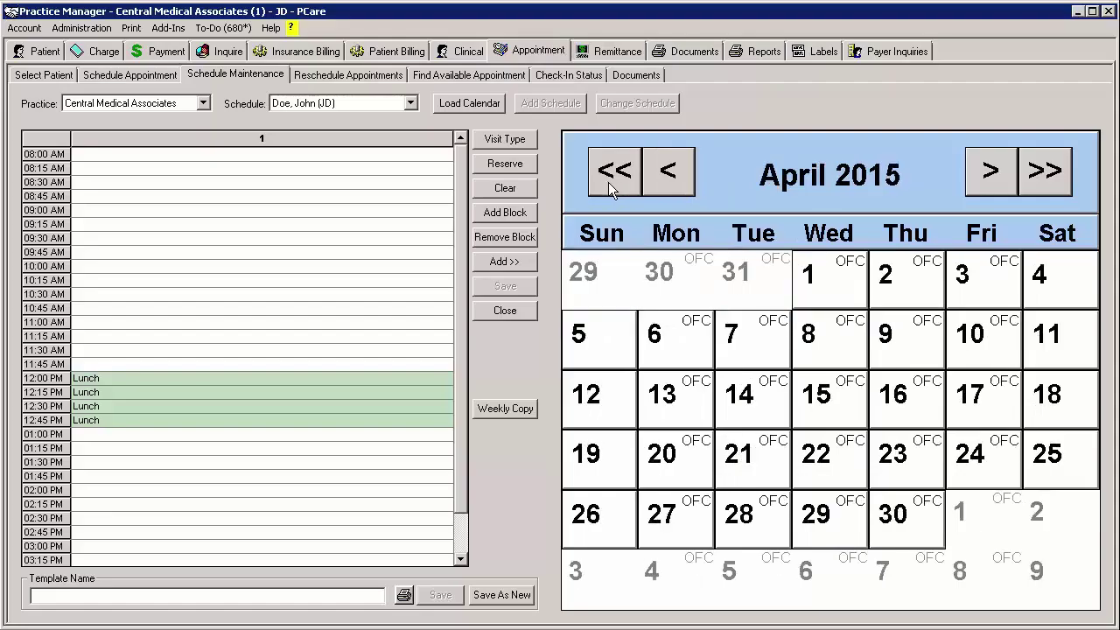
pyautogui.click(612, 189)
pyautogui.click(1043, 175)
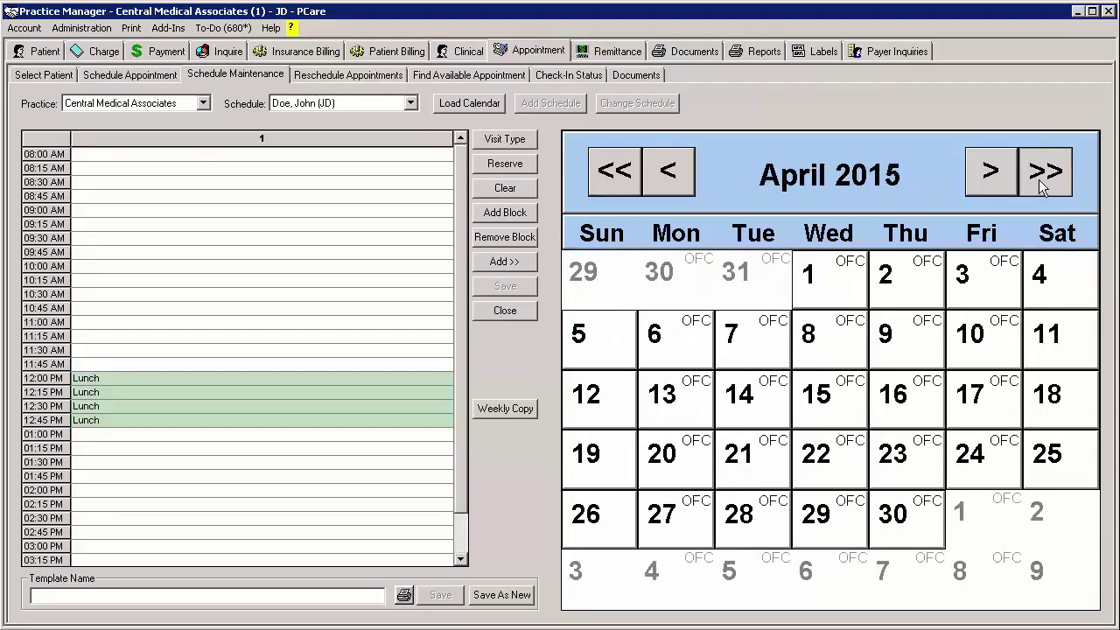
pyautogui.click(1043, 179)
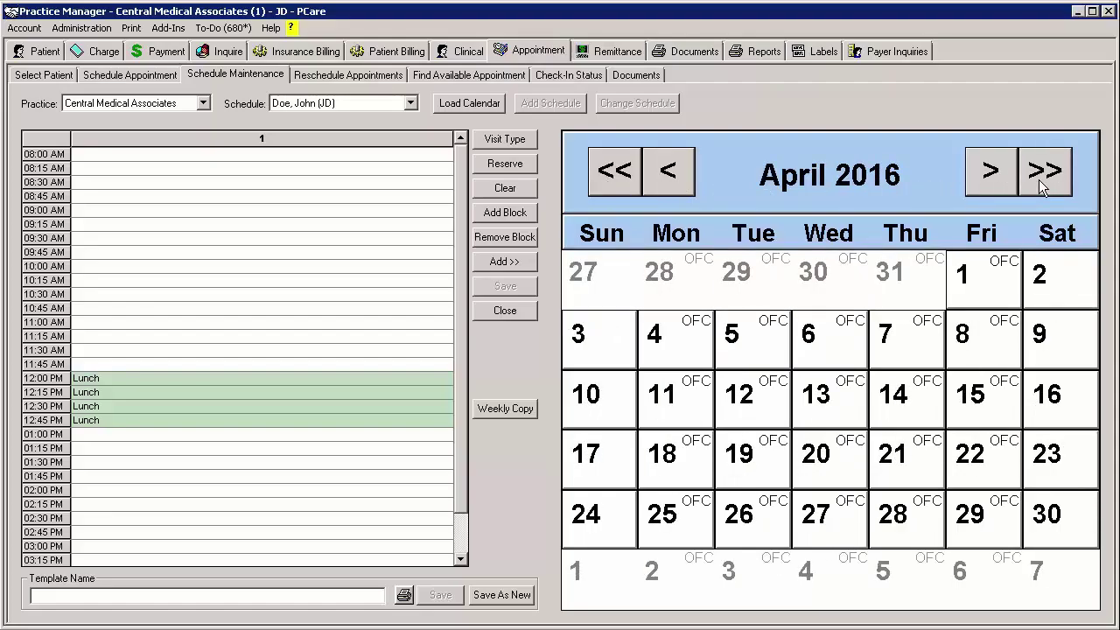
# Add the new schedule to every Monday of January 2017, from the 2nd through the 30th.
pyautogui.click(1044, 182)
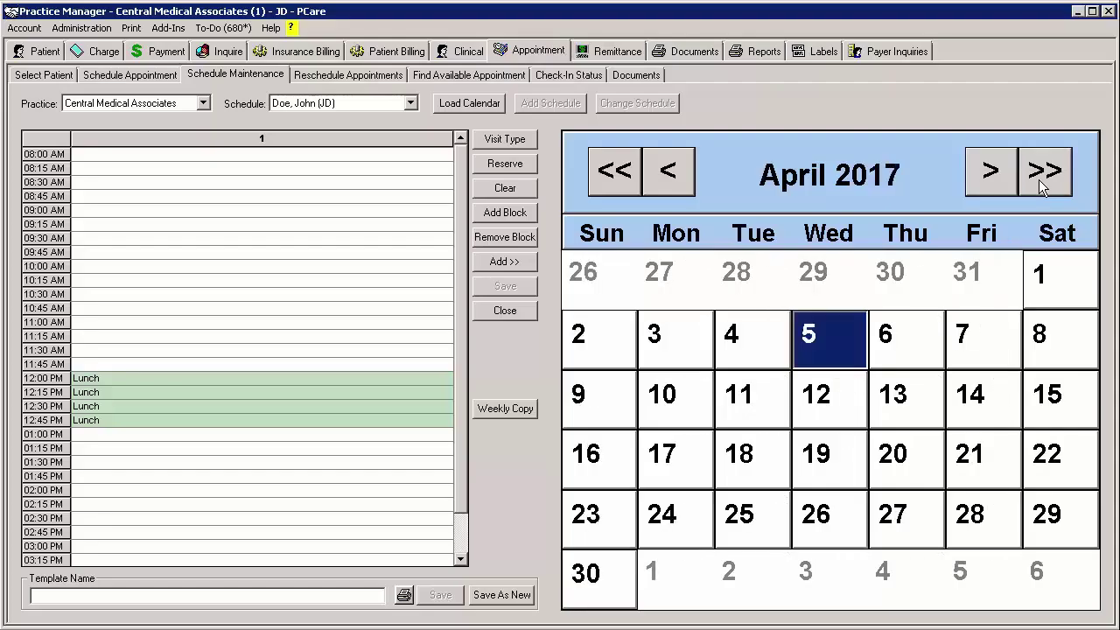
pyautogui.click(679, 176)
pyautogui.click(679, 175)
pyautogui.click(680, 175)
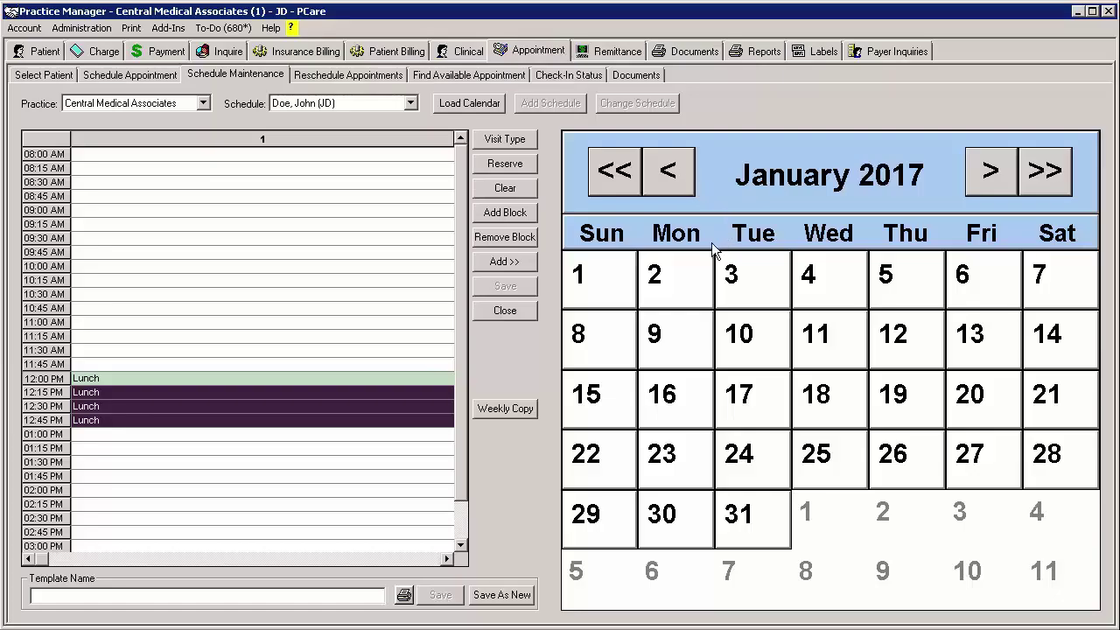
pyautogui.click(680, 285)
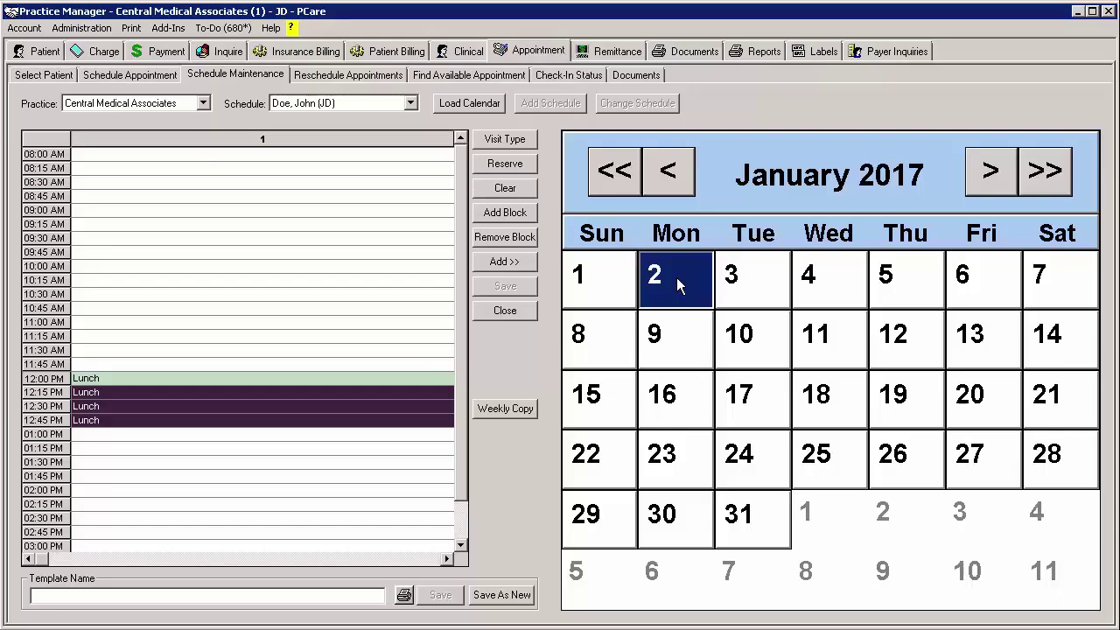
pyautogui.moveTo(679, 284); pyautogui.dragTo(672, 520)
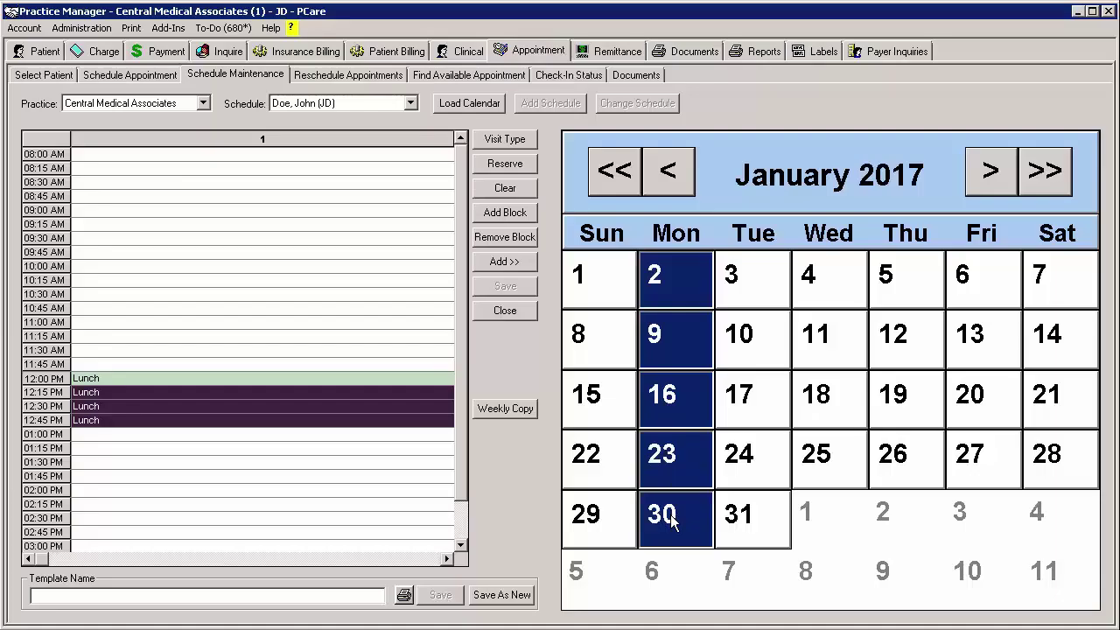
pyautogui.click(516, 266)
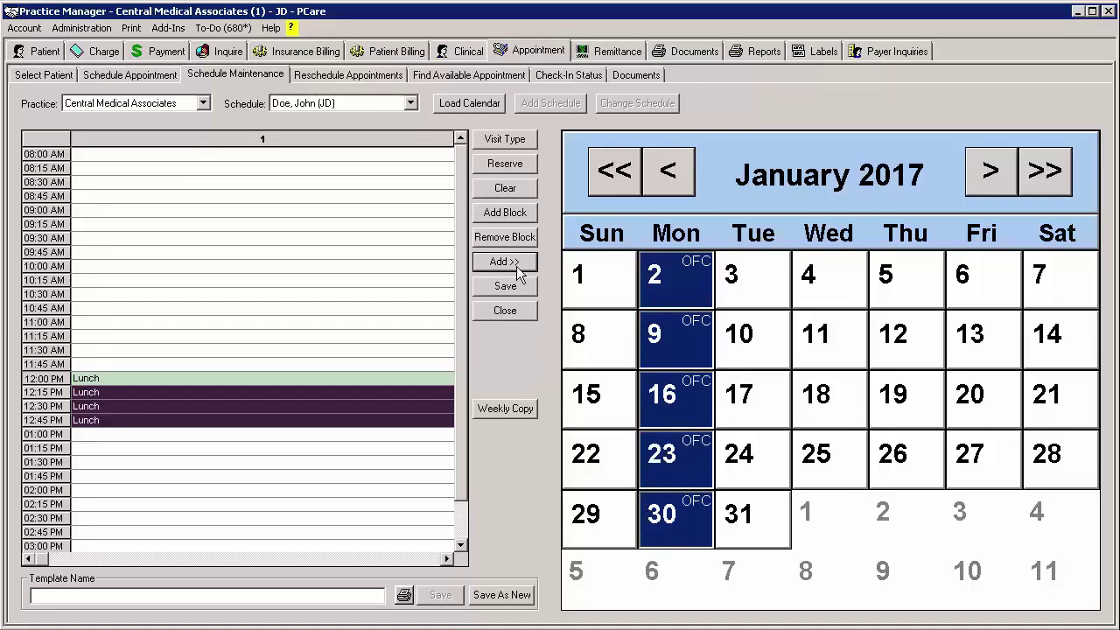
# Add the schedule to every Wednesday and Friday of January 2017 and save the calendar changes.
pyautogui.moveTo(841, 274); pyautogui.dragTo(839, 457)
pyautogui.click(522, 265)
pyautogui.moveTo(971, 278); pyautogui.dragTo(967, 455)
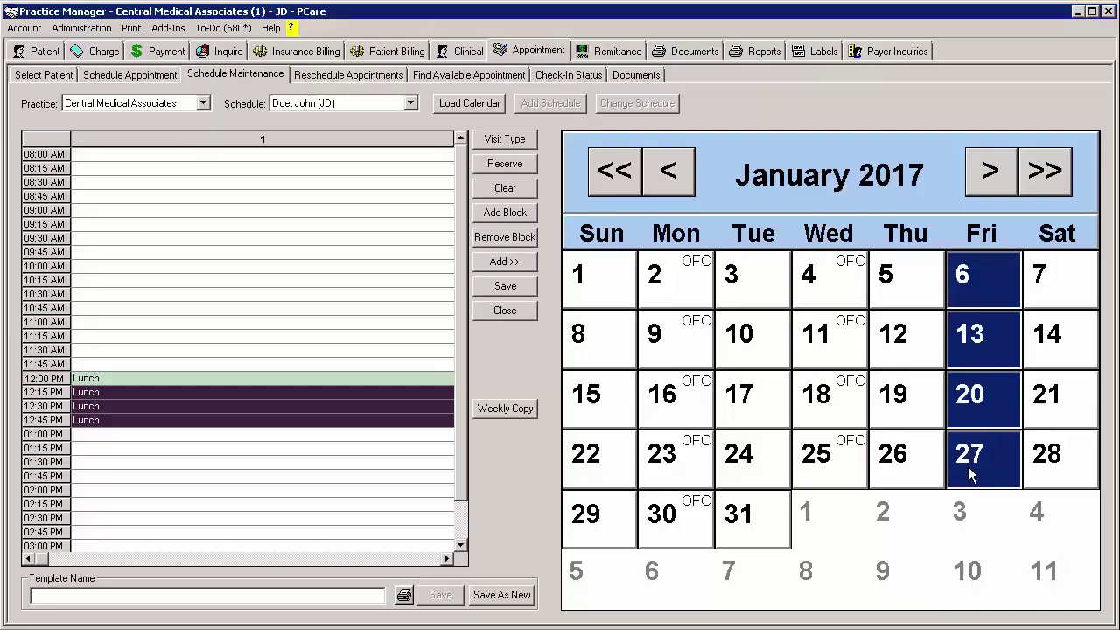
pyautogui.click(521, 267)
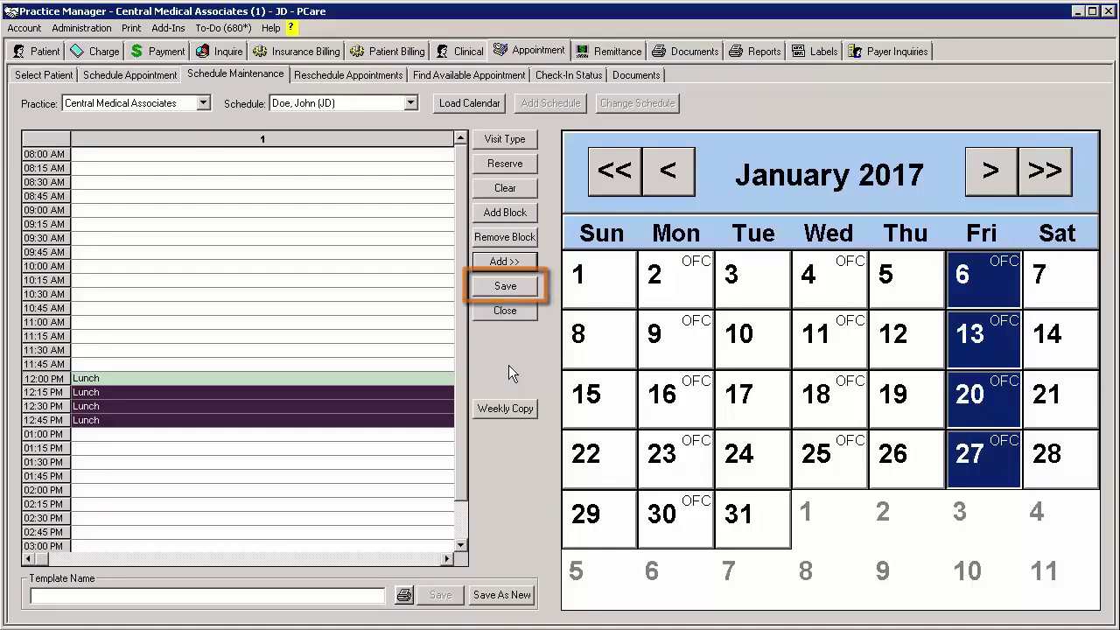
pyautogui.click(508, 289)
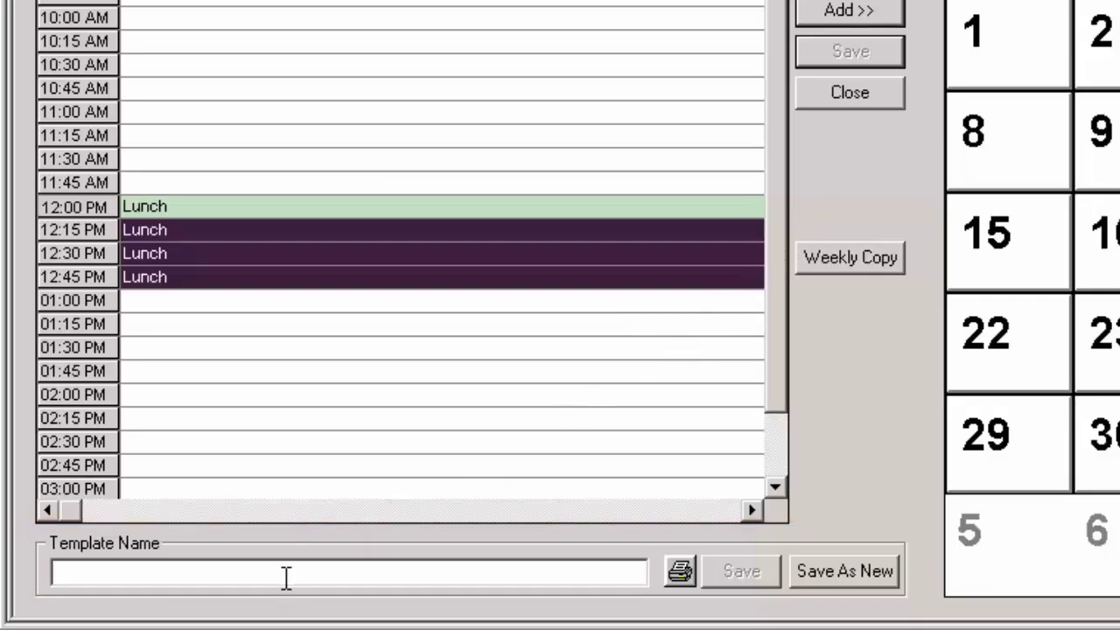
# Save the schedule layout as a new template named "MWF Schedule" and close the schedule editor.
pyautogui.write('M')
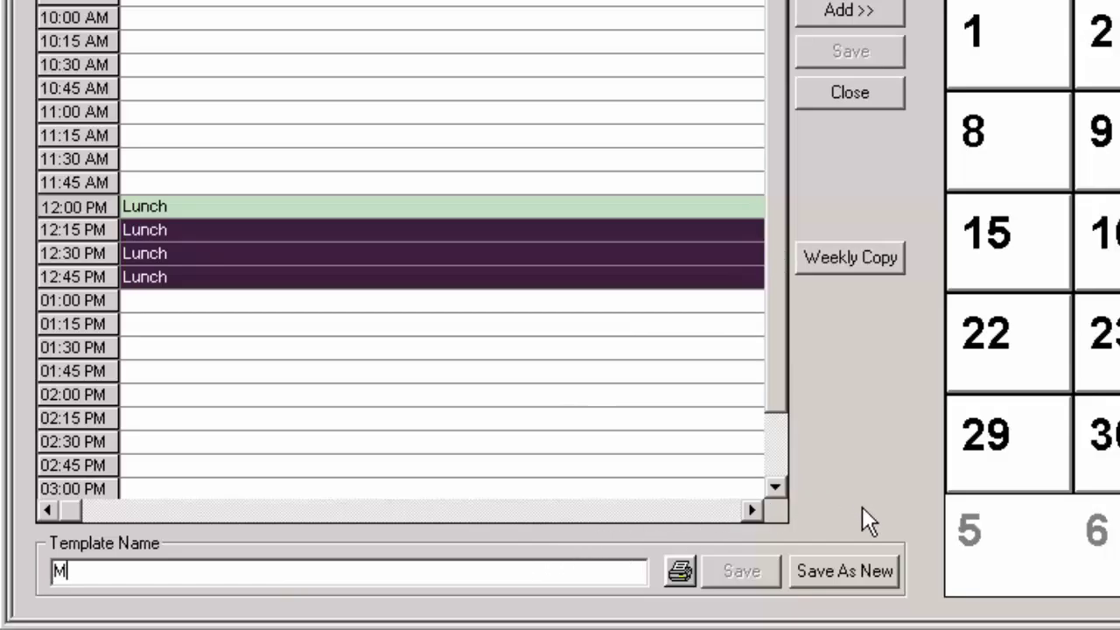
pyautogui.write('WF S')
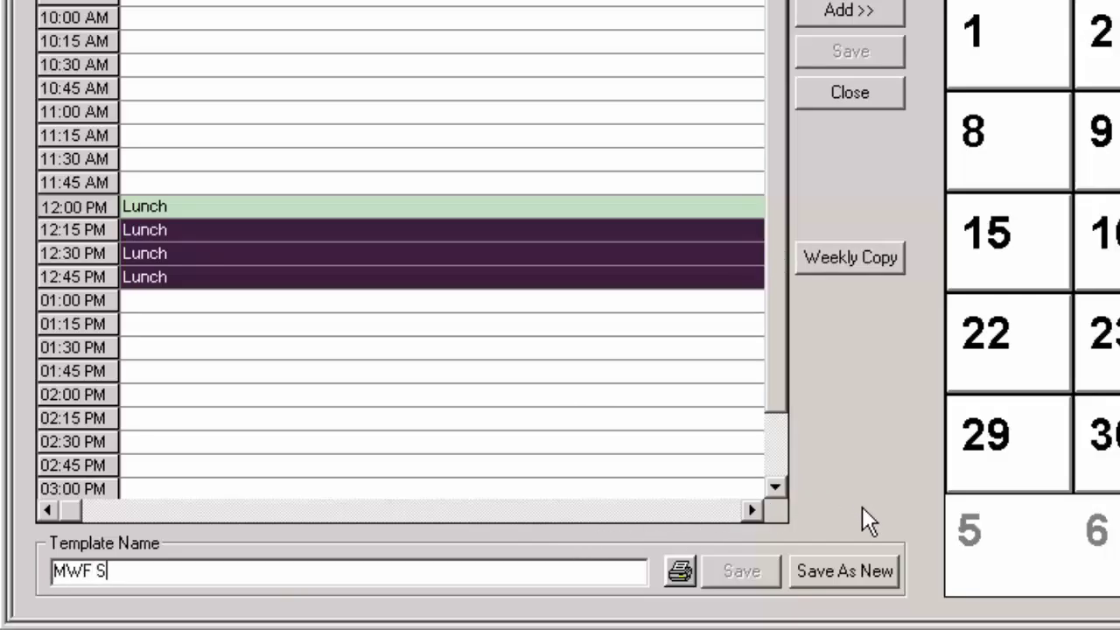
pyautogui.write('chedule')
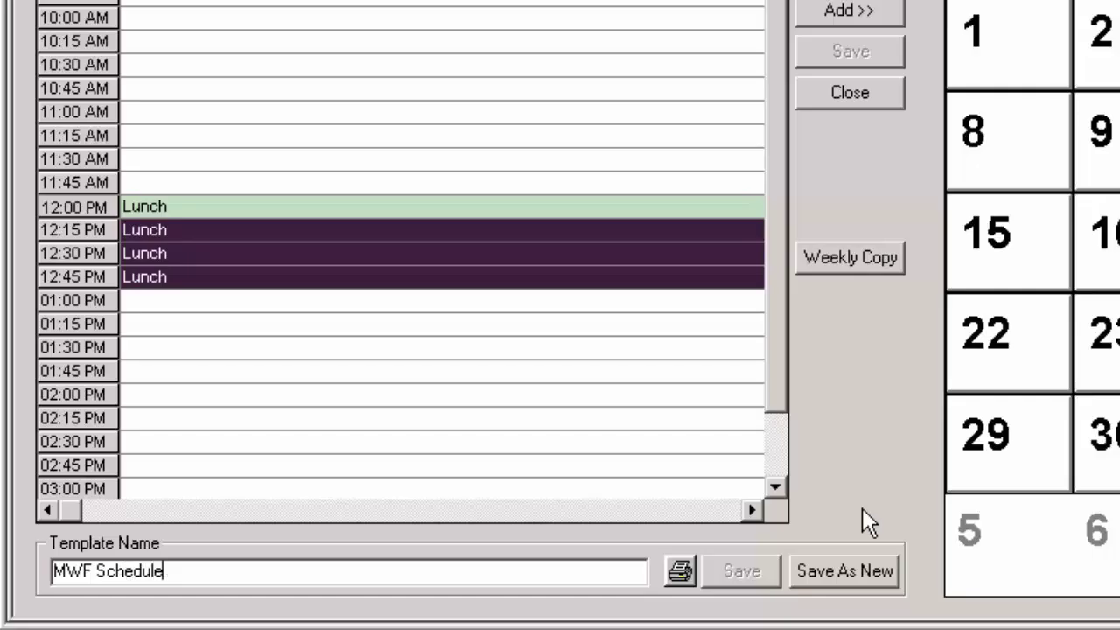
pyautogui.click(847, 564)
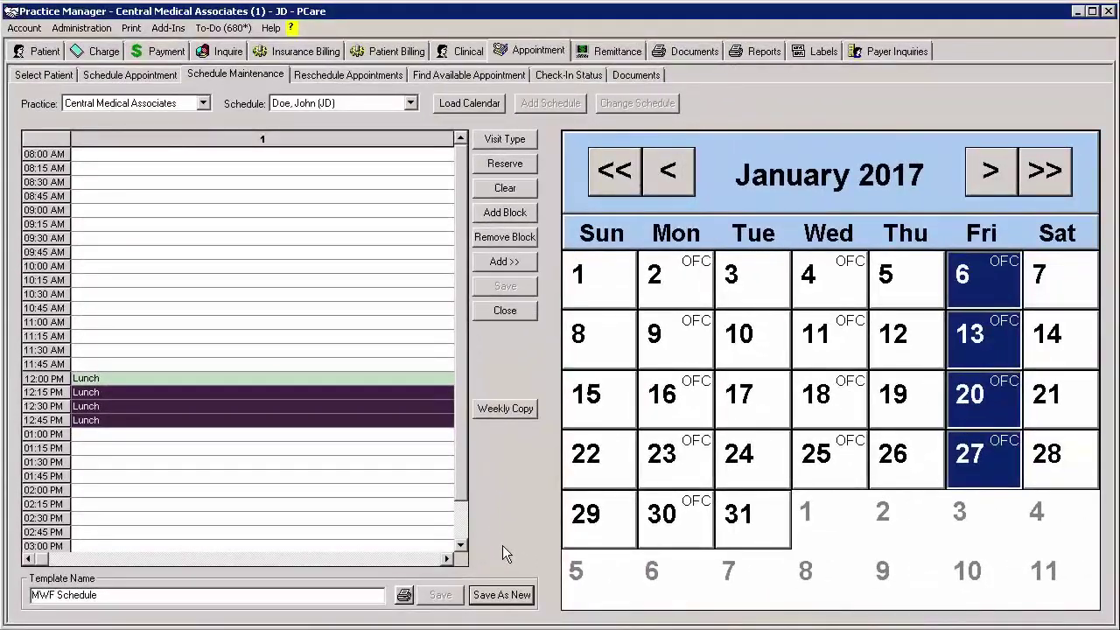
pyautogui.click(504, 313)
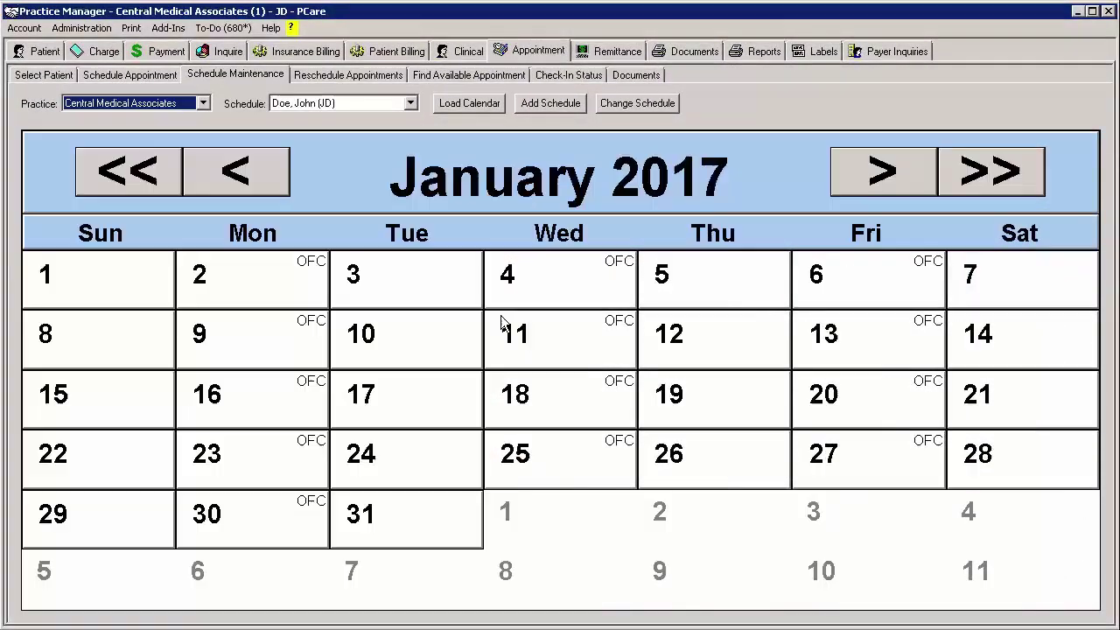